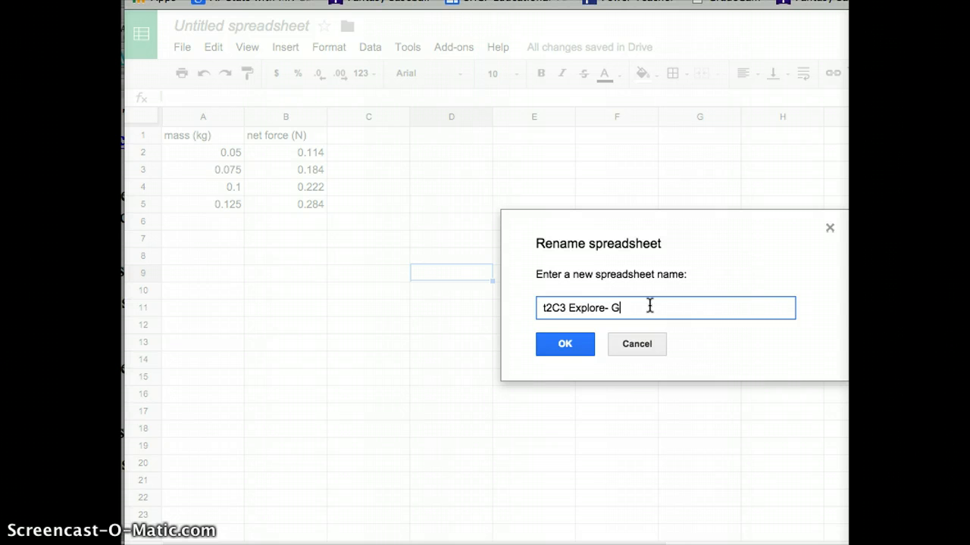
# Rename the spreadsheet as "t2C3 Explore- Gravity"
pyautogui.press('Return')
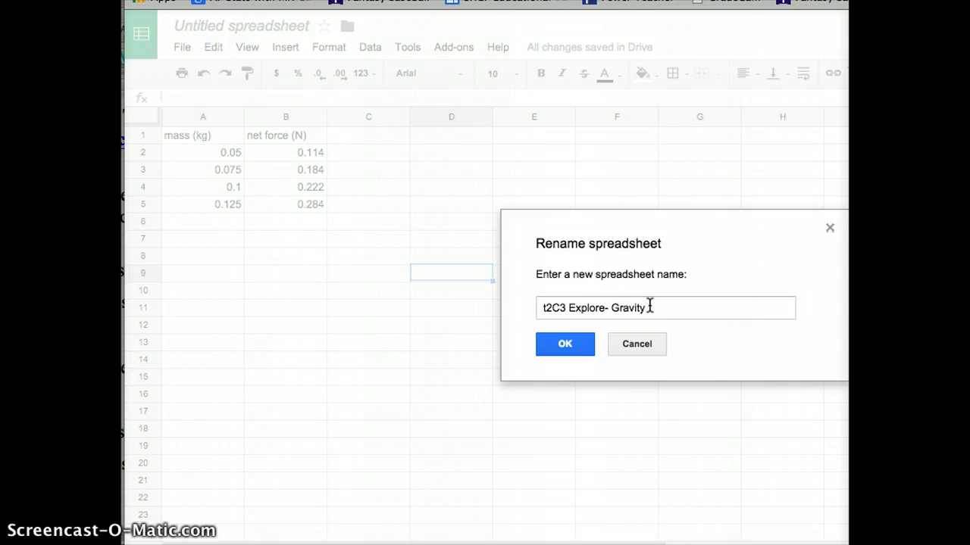
pyautogui.click(562, 347)
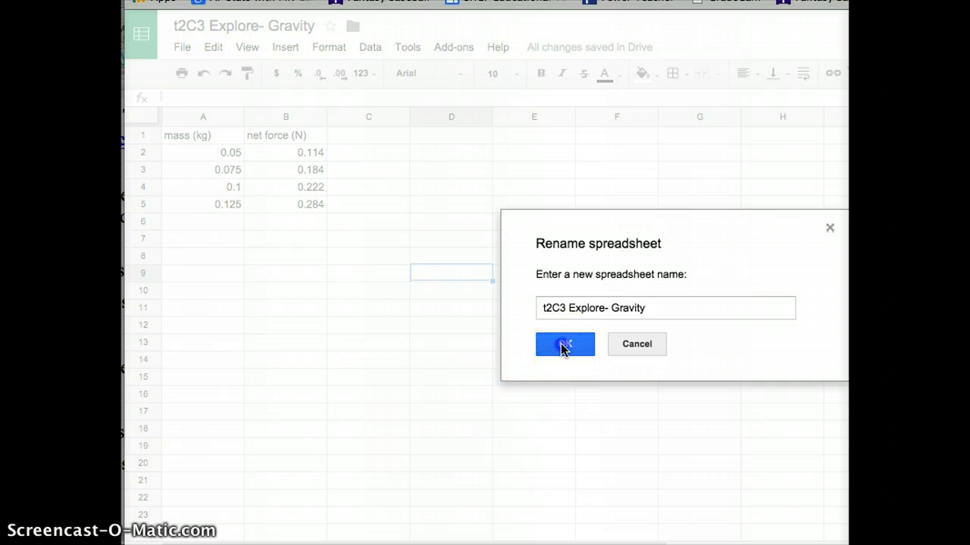
pyautogui.click(227, 138)
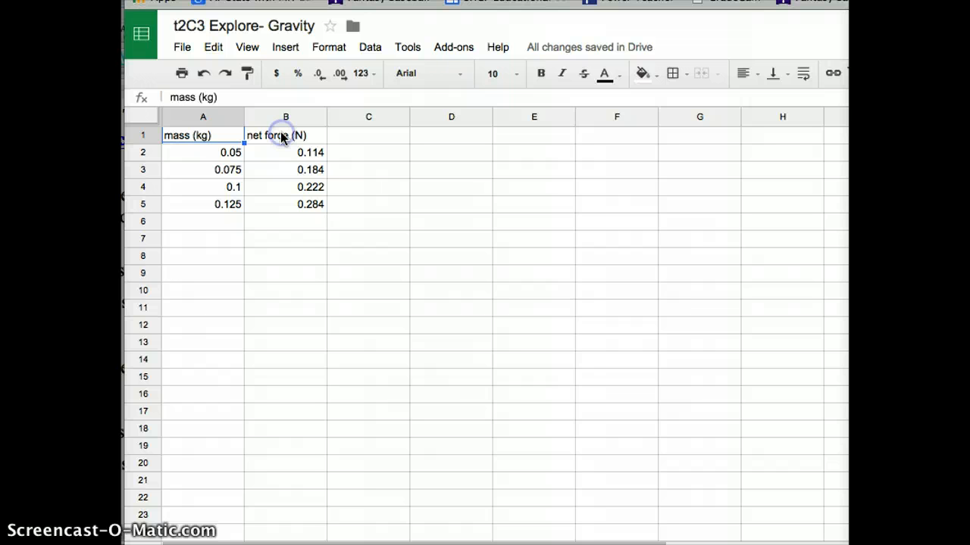
pyautogui.click(281, 137)
pyautogui.click(229, 155)
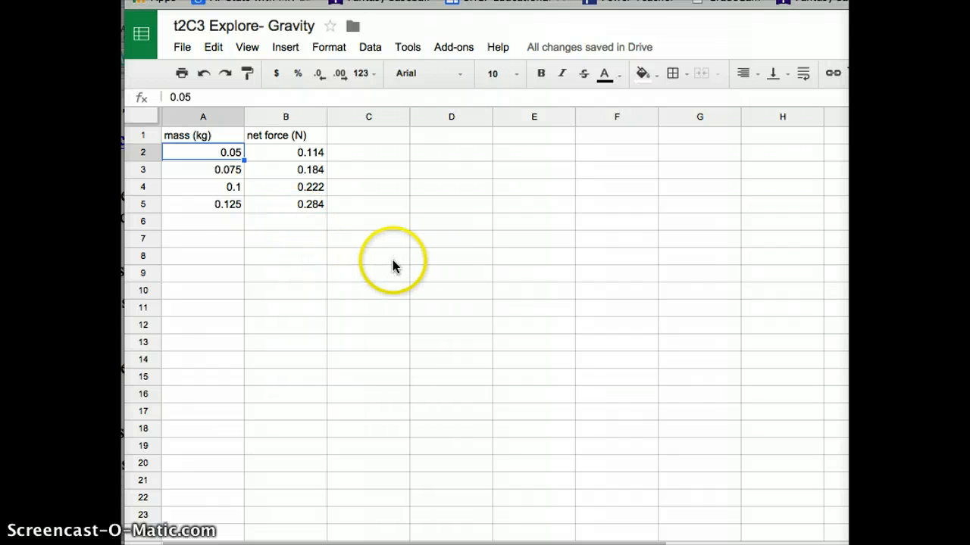
# Start a new chart from an empty cell and set its first data range to the mass values in A2:A5
pyautogui.click(419, 242)
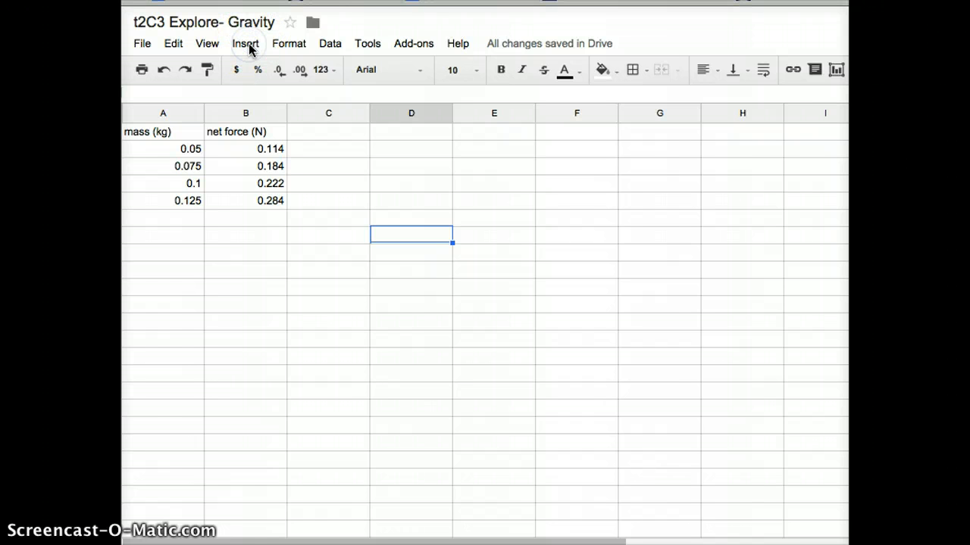
pyautogui.click(247, 46)
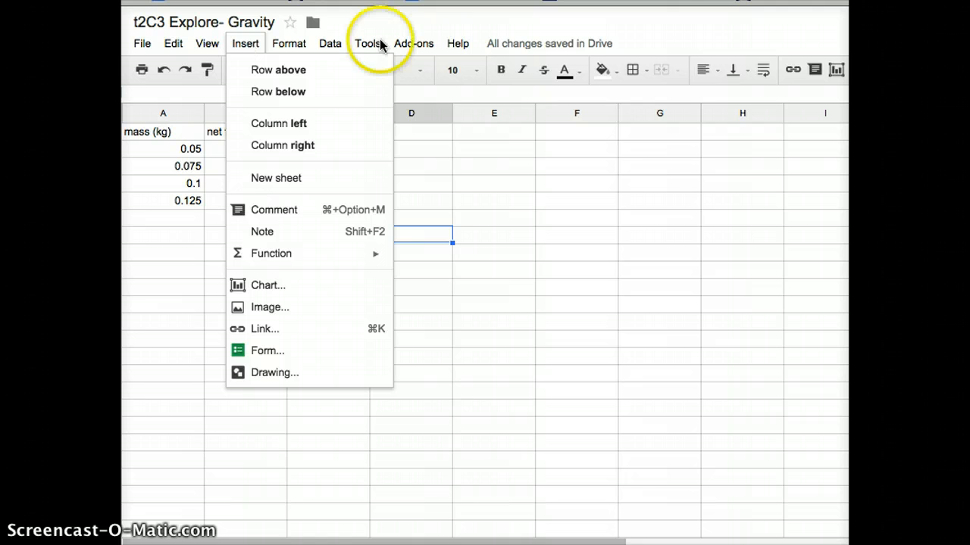
pyautogui.click(833, 72)
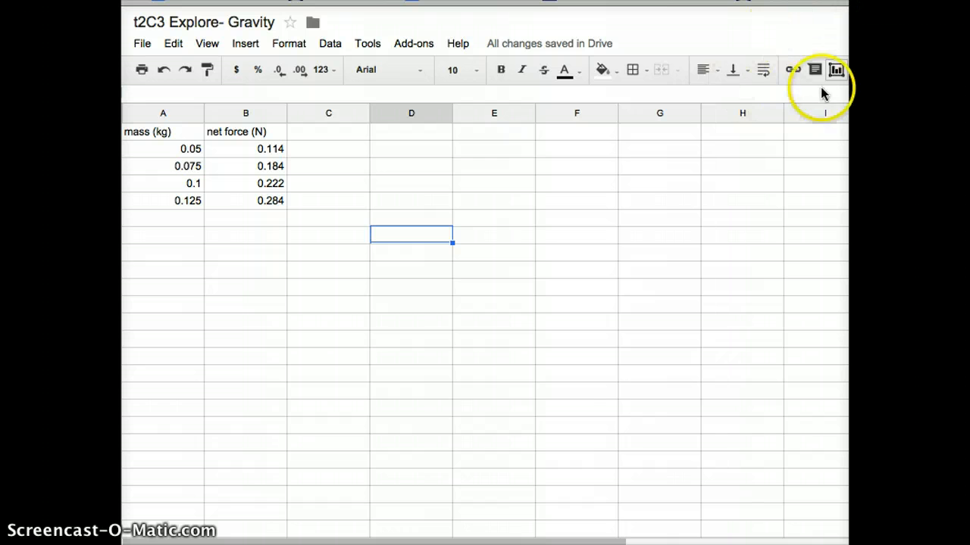
pyautogui.click(833, 72)
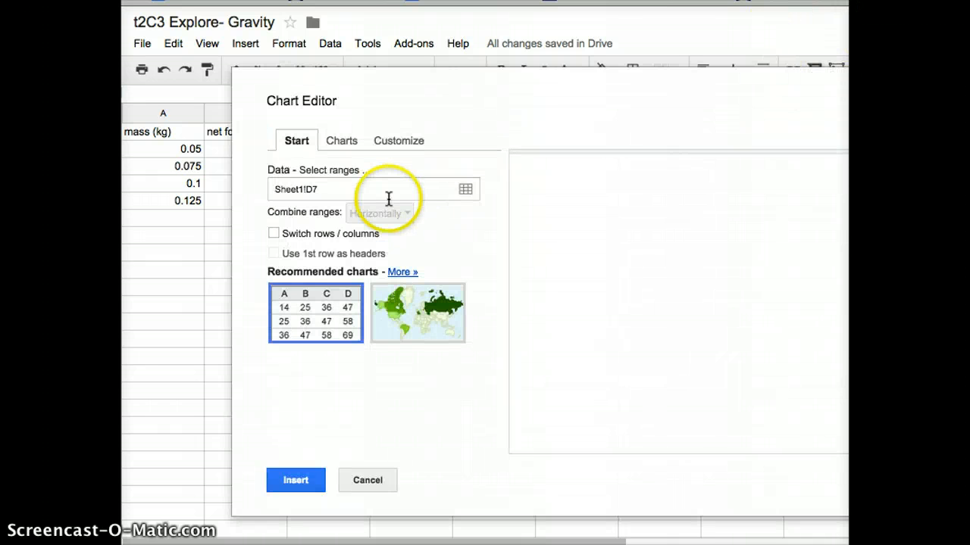
pyautogui.click(334, 172)
pyautogui.moveTo(351, 86); pyautogui.dragTo(482, 100)
pyautogui.click(458, 157)
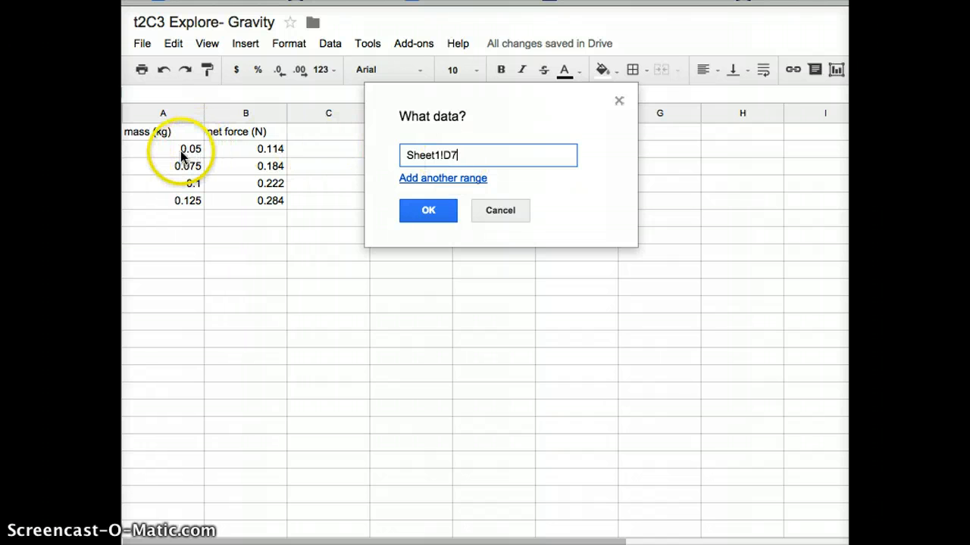
pyautogui.moveTo(182, 155); pyautogui.dragTo(184, 201)
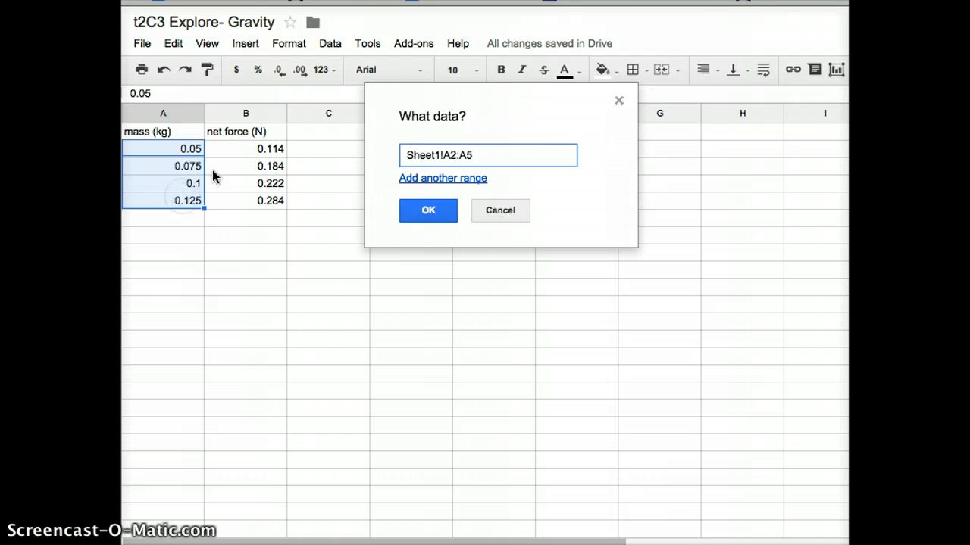
# Add the net force values in B2:B5 as a second data range for the chart
pyautogui.click(466, 179)
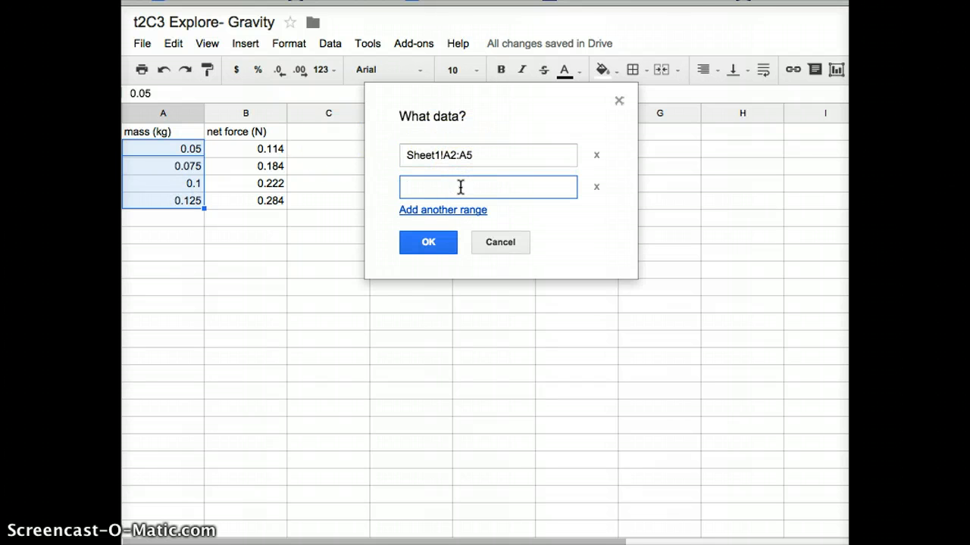
pyautogui.moveTo(272, 147); pyautogui.dragTo(275, 200)
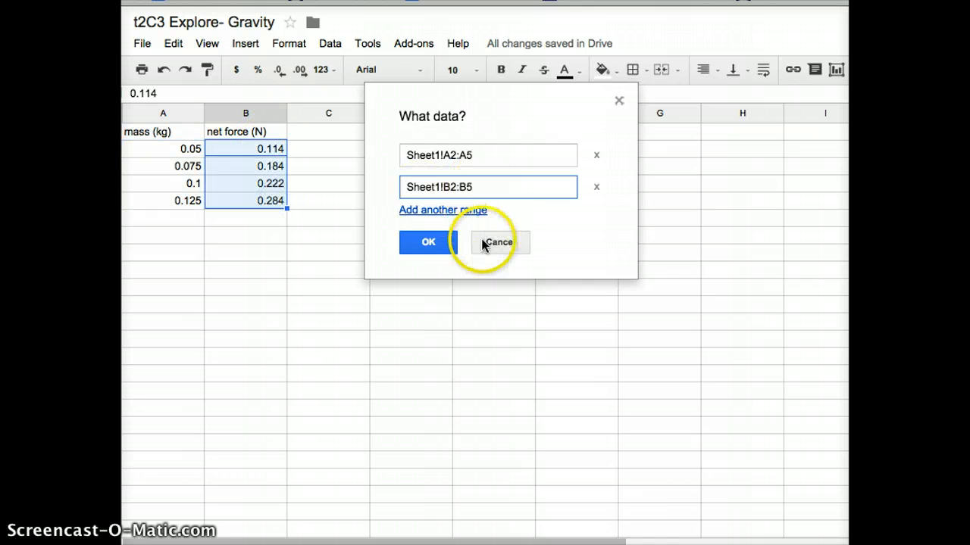
pyautogui.click(433, 242)
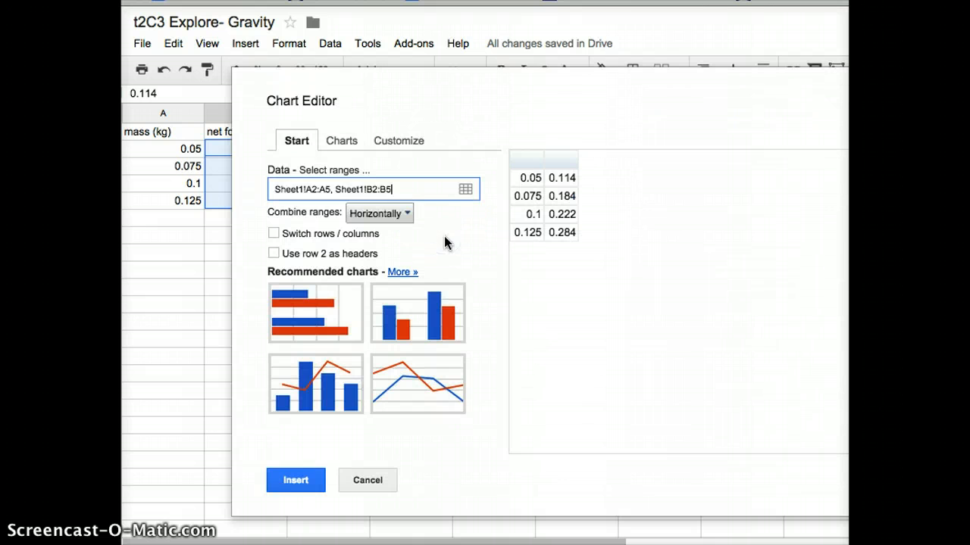
# Set the chart type to a scatter chart with plain points instead of bubbles
pyautogui.click(333, 145)
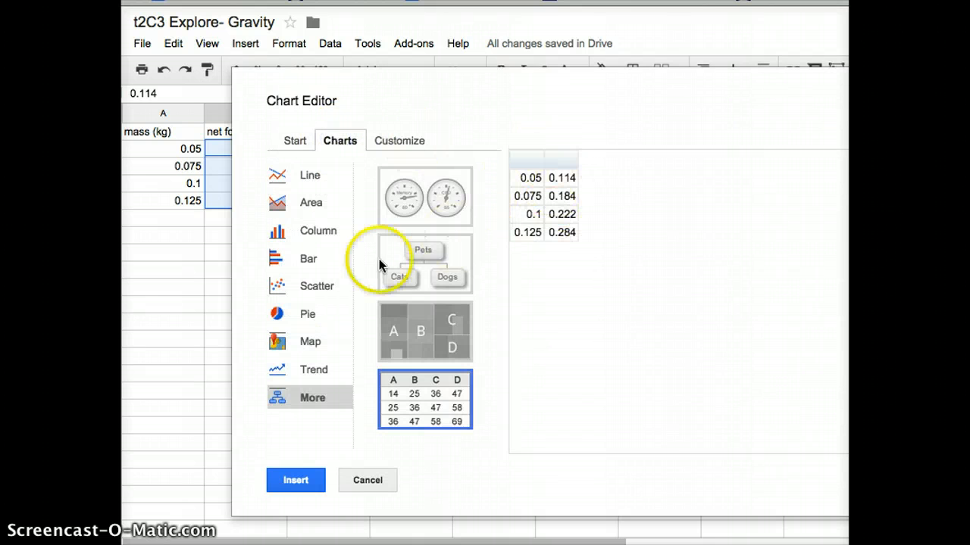
pyautogui.click(317, 291)
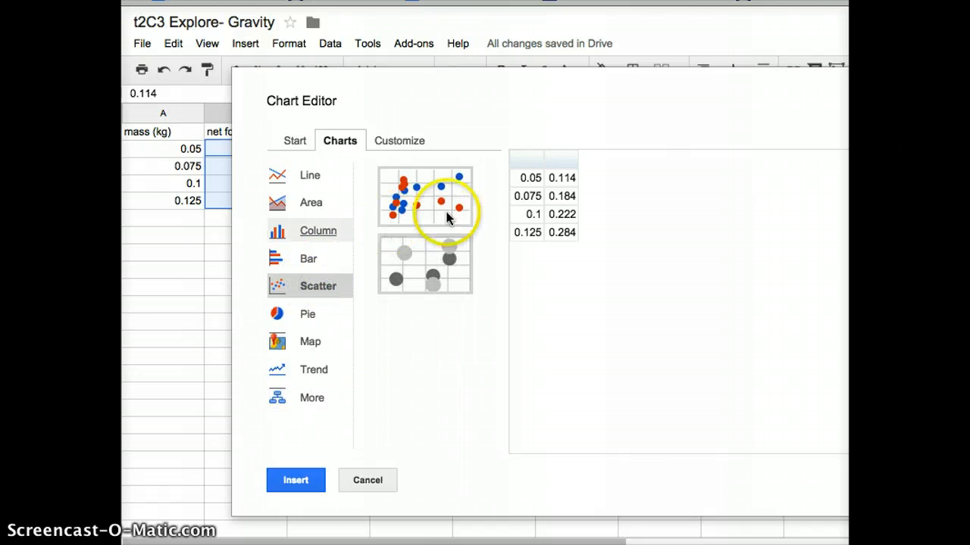
pyautogui.click(449, 214)
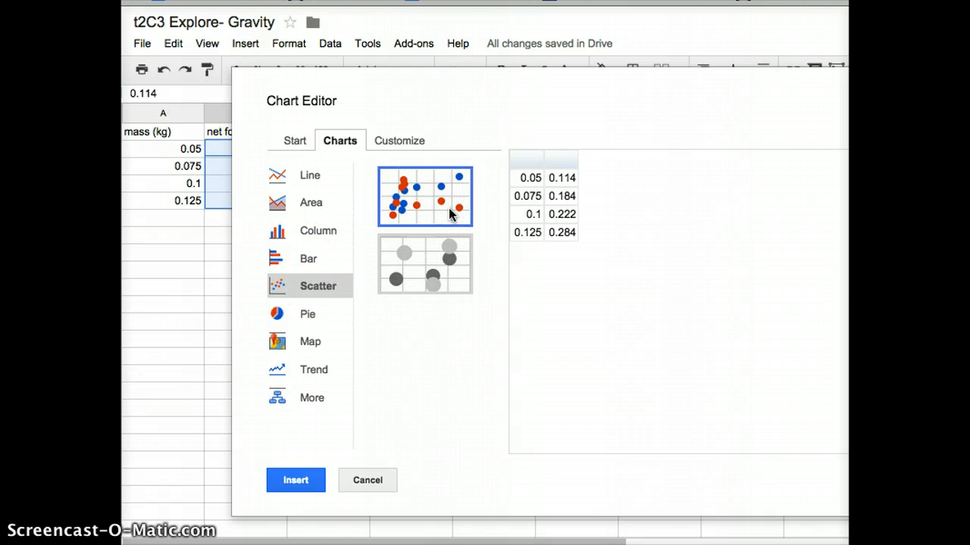
pyautogui.click(450, 190)
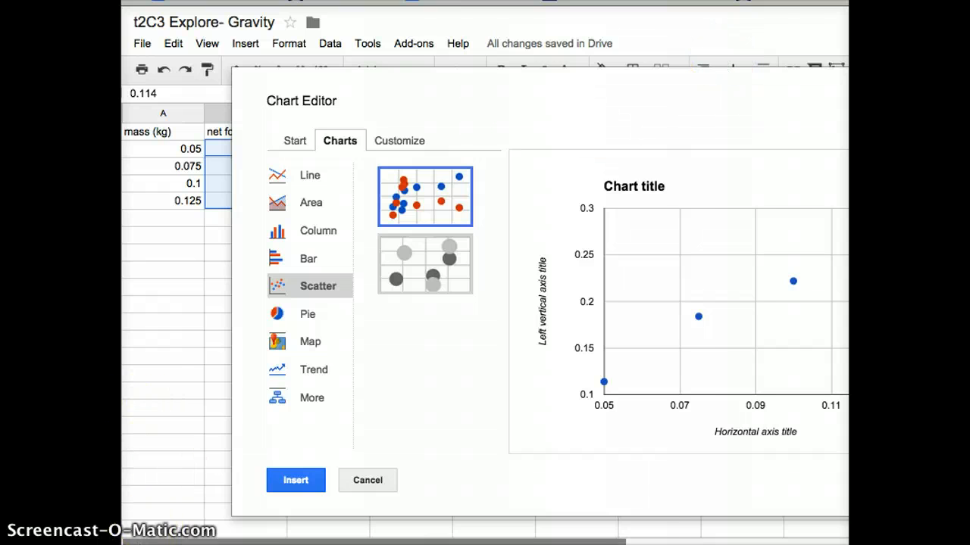
# Replace the chart's placeholder title with "Net force vs. Mass"
pyautogui.click(413, 139)
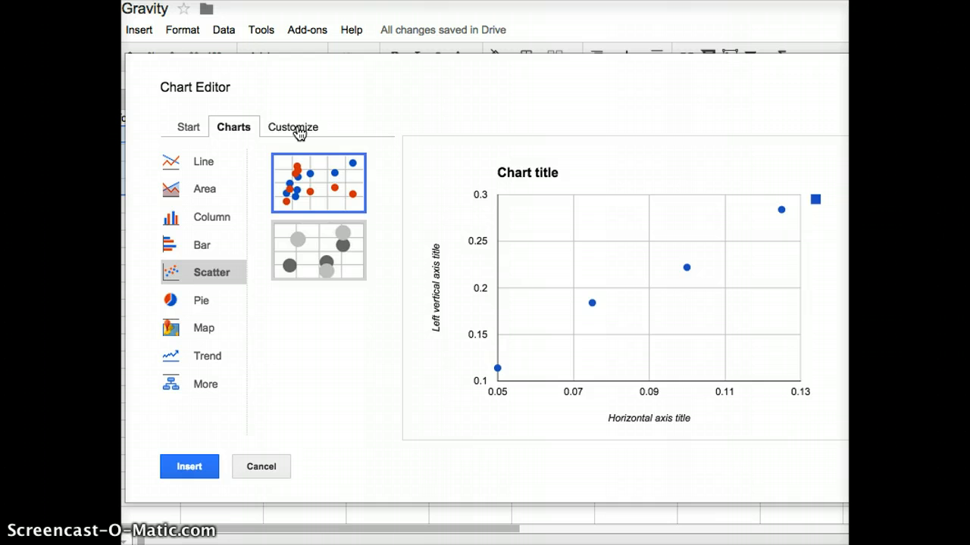
pyautogui.click(278, 130)
pyautogui.click(295, 127)
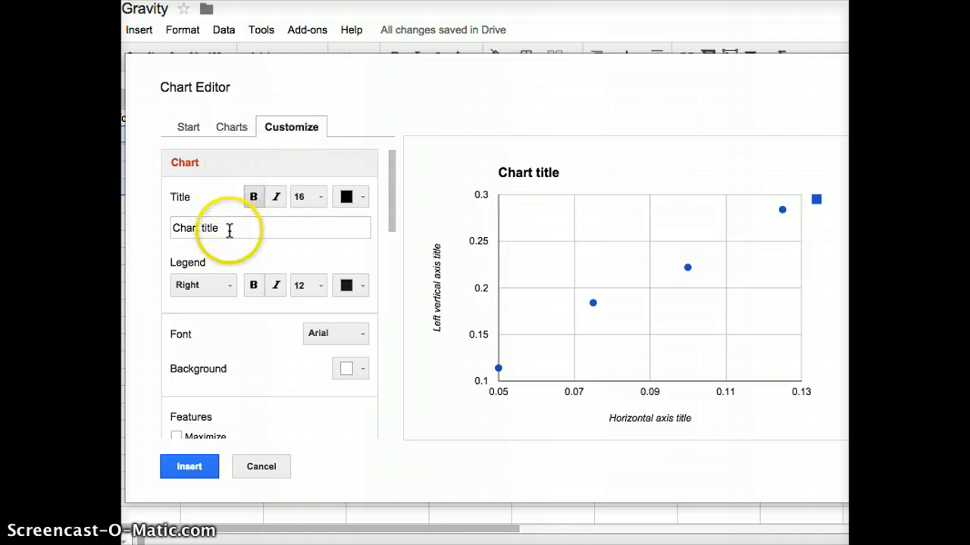
pyautogui.click(229, 230)
pyautogui.moveTo(229, 227); pyautogui.dragTo(128, 226)
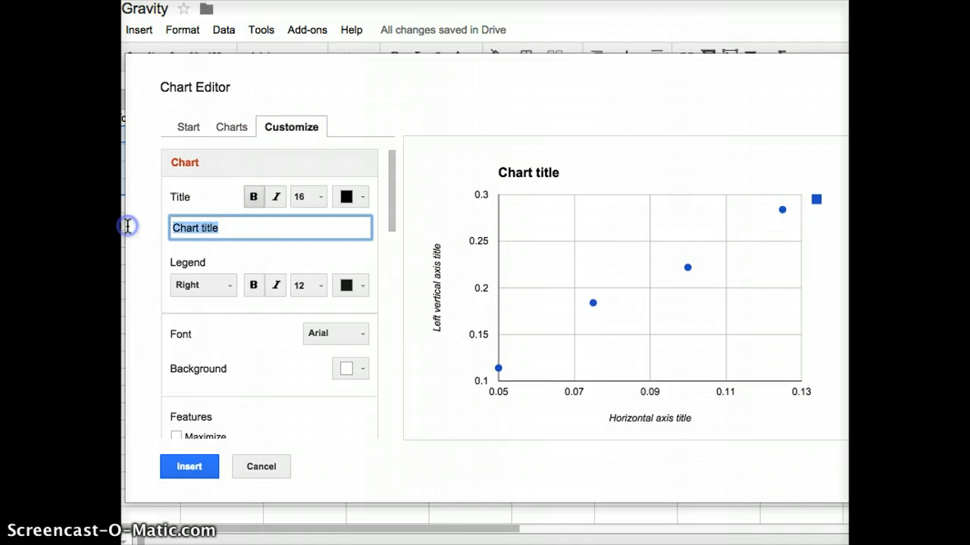
pyautogui.write('Net force vs. Mass')
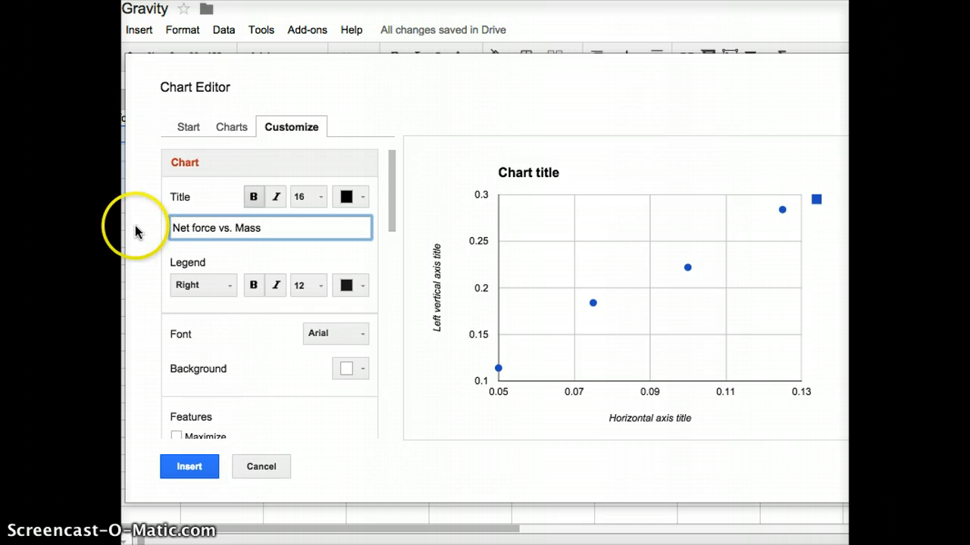
# Set the title of the chart's horizontal axis to "Mass (kg)"
pyautogui.click(394, 195)
pyautogui.moveTo(394, 195); pyautogui.dragTo(383, 270)
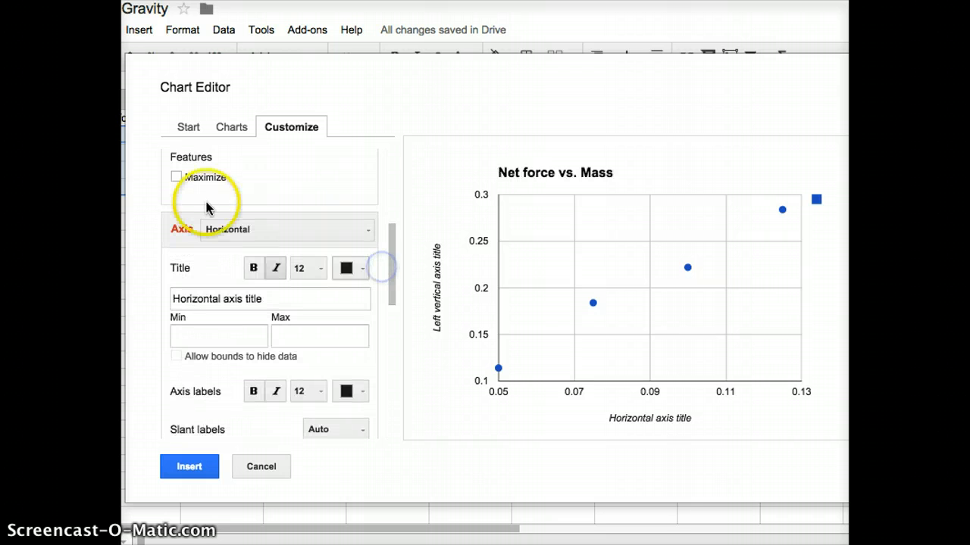
pyautogui.click(271, 291)
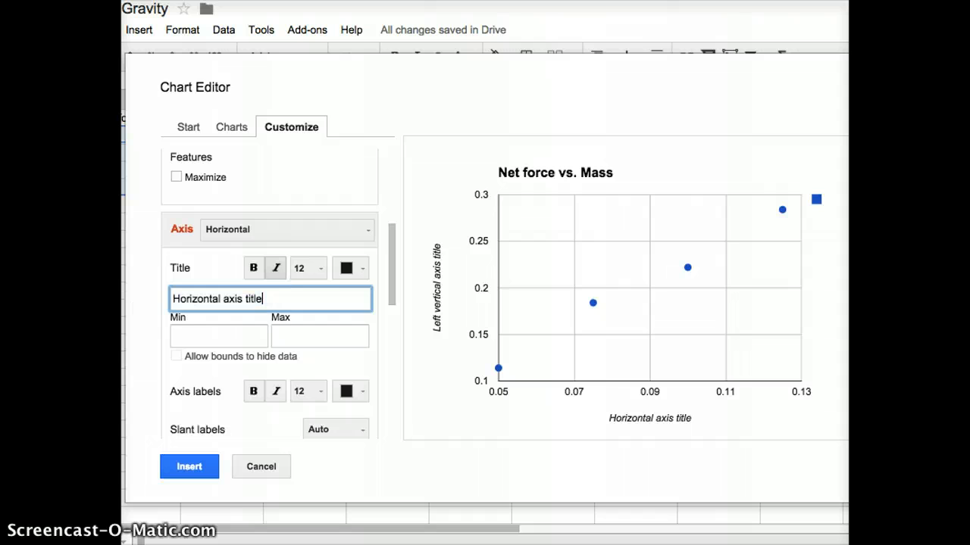
pyautogui.click(152, 303)
pyautogui.click(275, 300)
pyautogui.moveTo(276, 299); pyautogui.dragTo(166, 295)
pyautogui.write('Mass (')
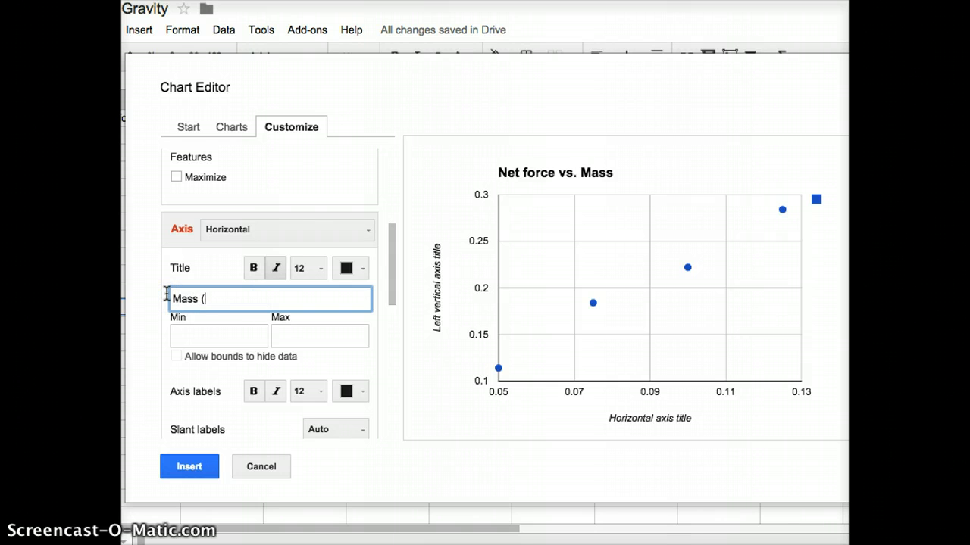
pyautogui.write('kg)')
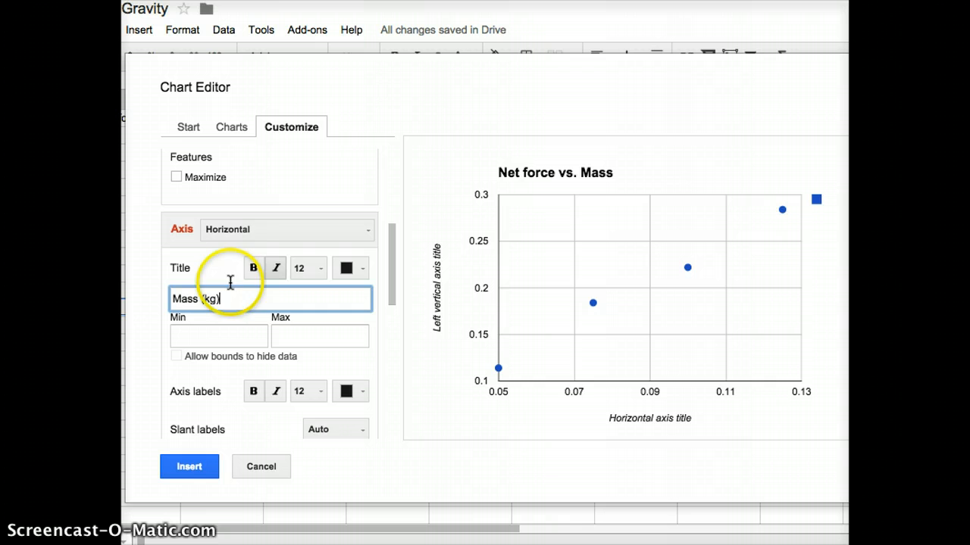
# Set the title of the chart's left vertical axis to "Net Force (N)"
pyautogui.click(252, 234)
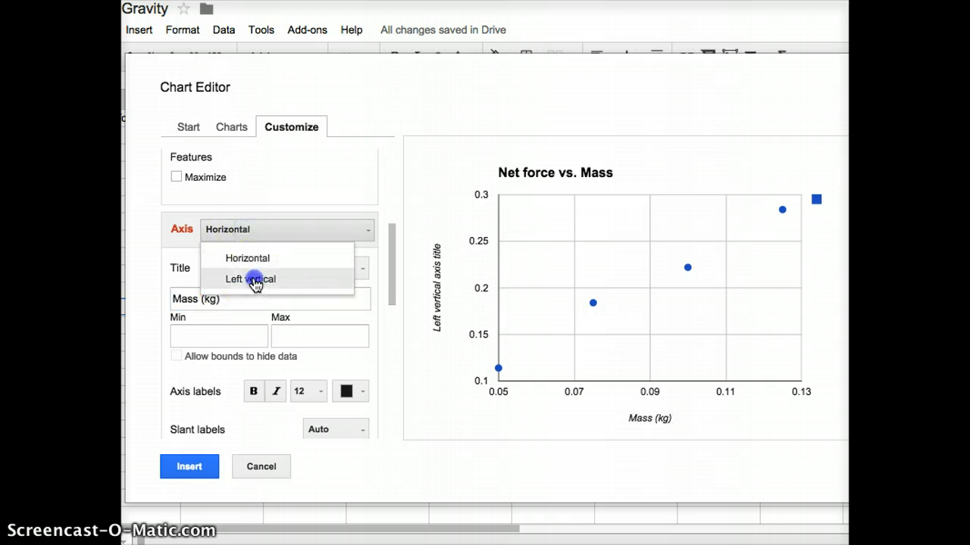
pyautogui.click(254, 281)
pyautogui.moveTo(278, 298); pyautogui.dragTo(145, 300)
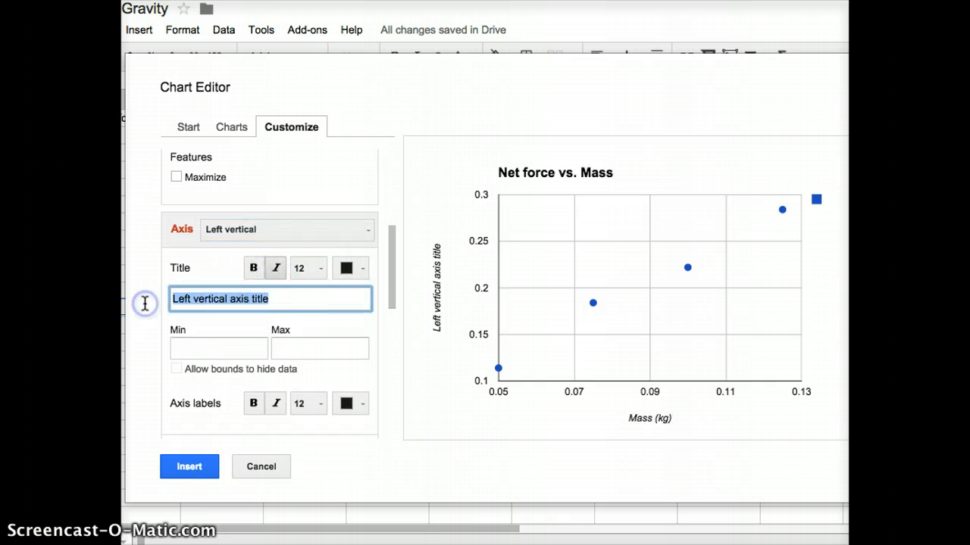
pyautogui.write('Net Force (N')
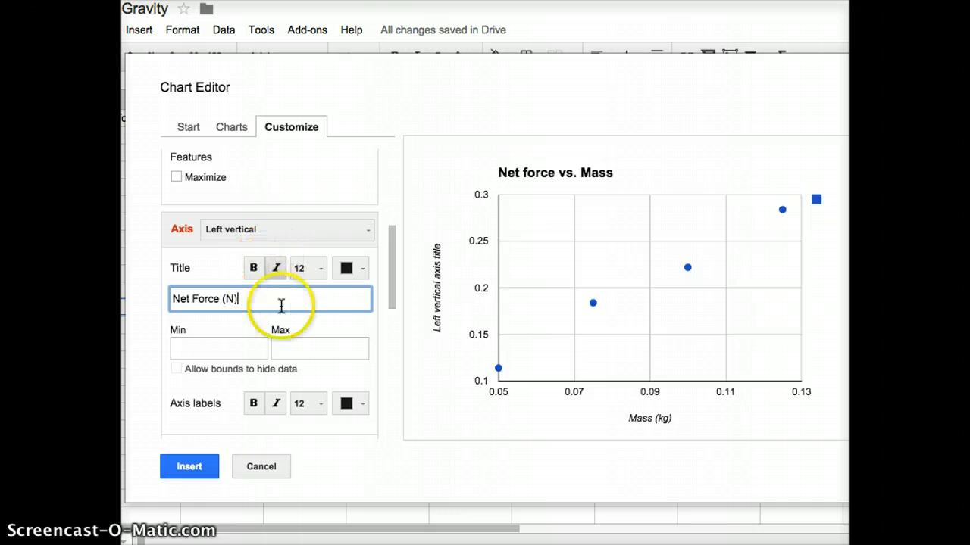
# Insert the finished scatter chart into the sheet and save it as an image
pyautogui.click(195, 464)
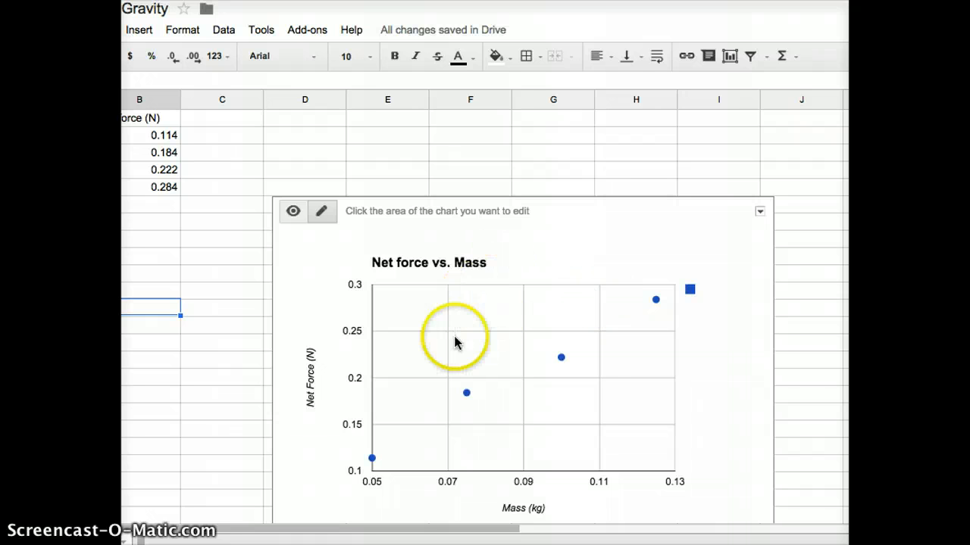
pyautogui.click(759, 213)
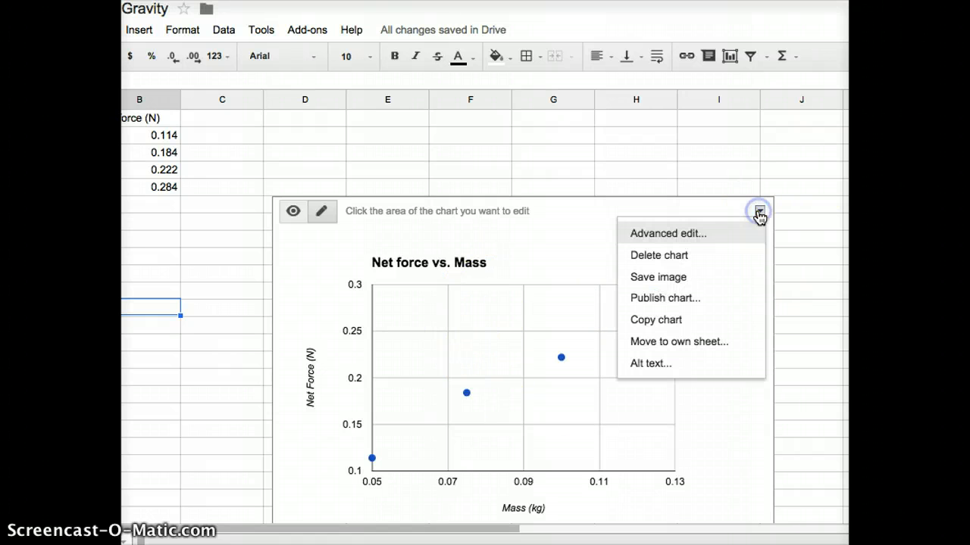
pyautogui.click(713, 280)
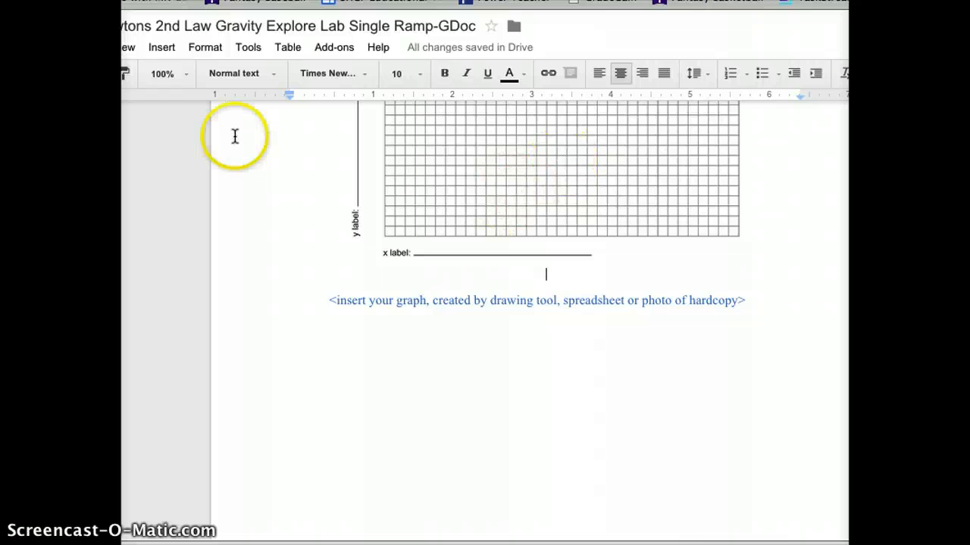
# Start a new drawing below the blank graph grid and upload the chart image "image (1).png" from the Downloads folder into it
pyautogui.click(168, 48)
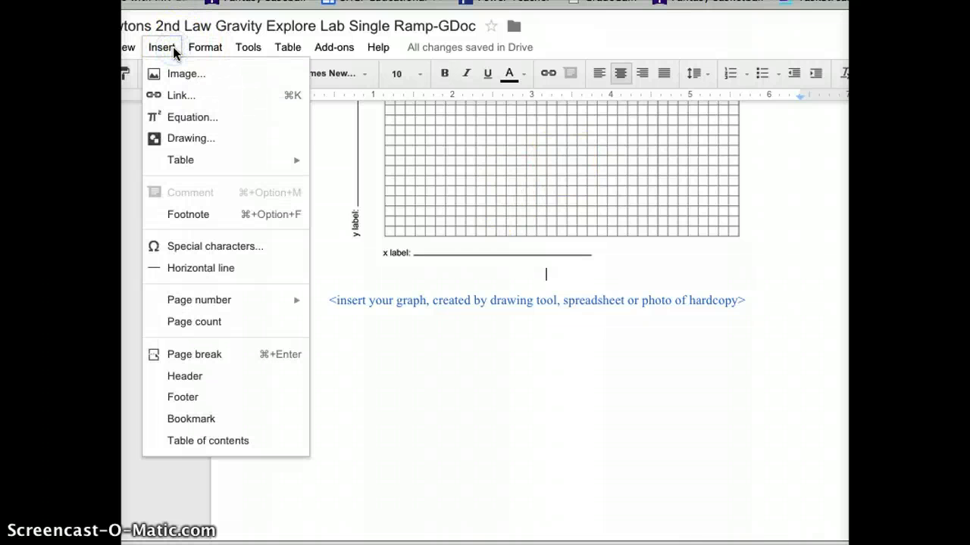
pyautogui.click(178, 139)
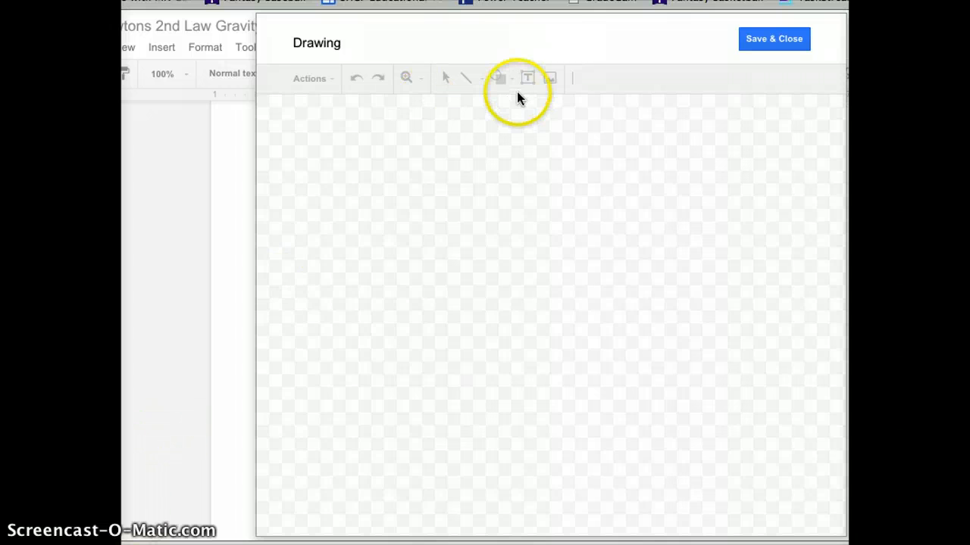
pyautogui.click(571, 53)
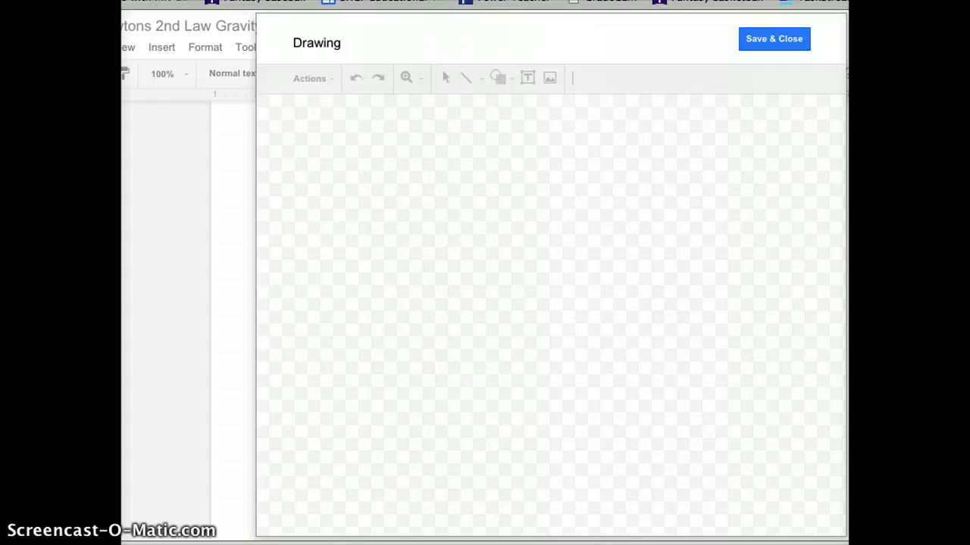
pyautogui.click(549, 76)
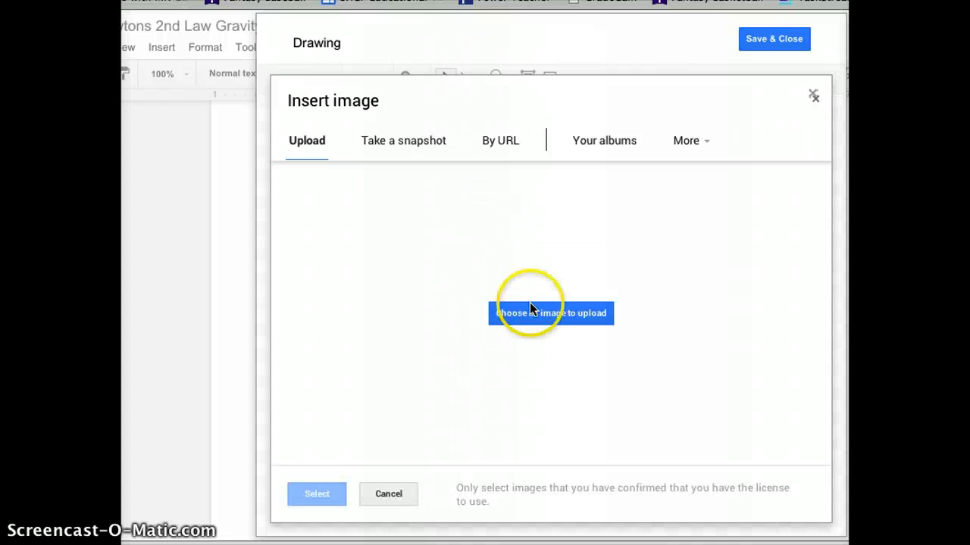
pyautogui.click(534, 345)
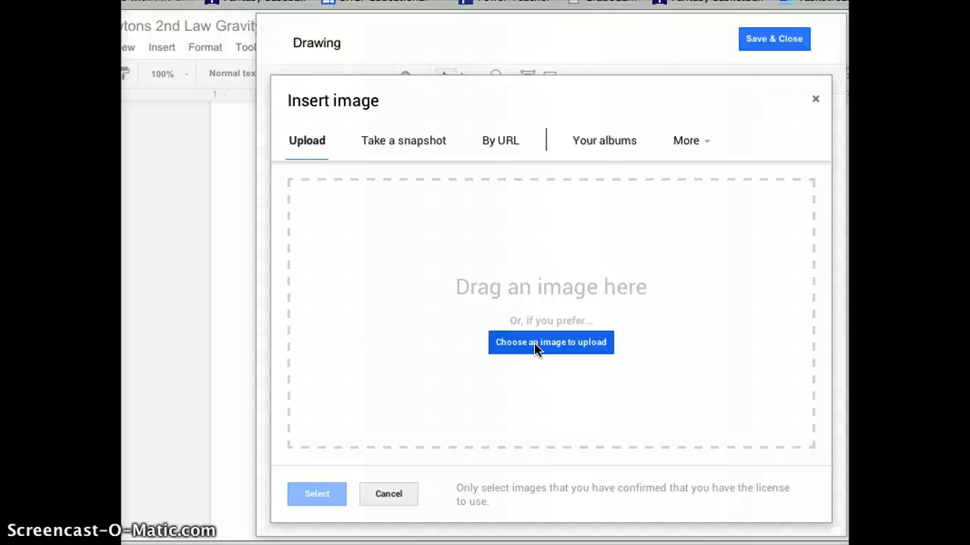
pyautogui.click(539, 346)
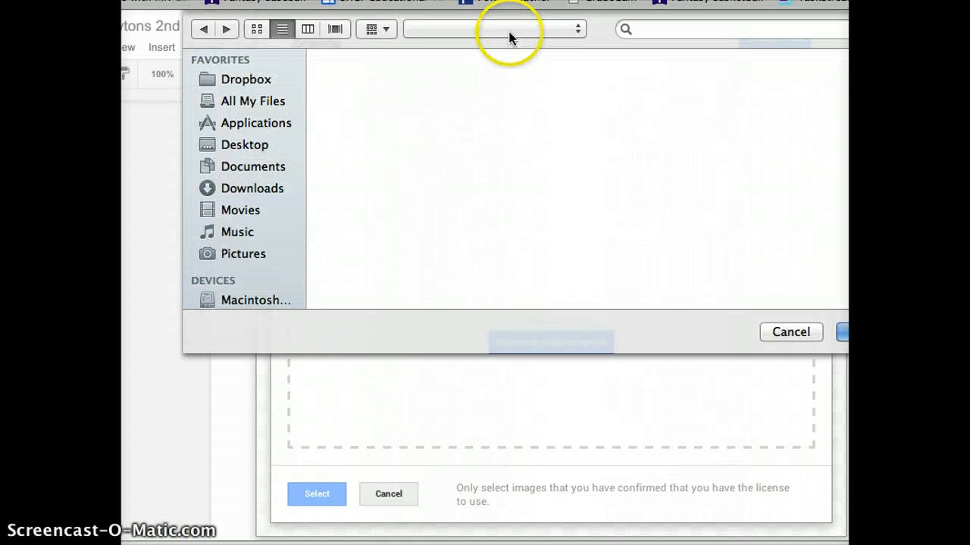
pyautogui.click(242, 194)
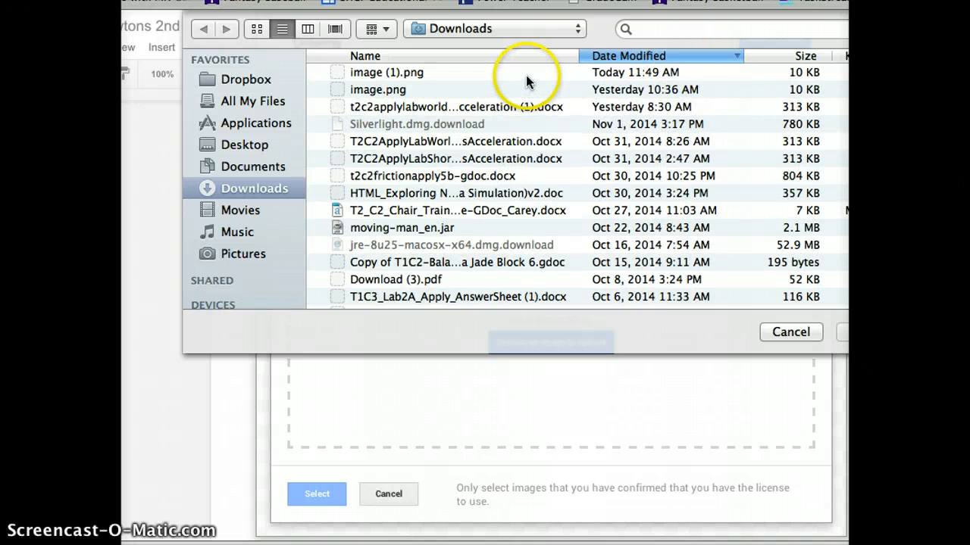
pyautogui.doubleClick(528, 76)
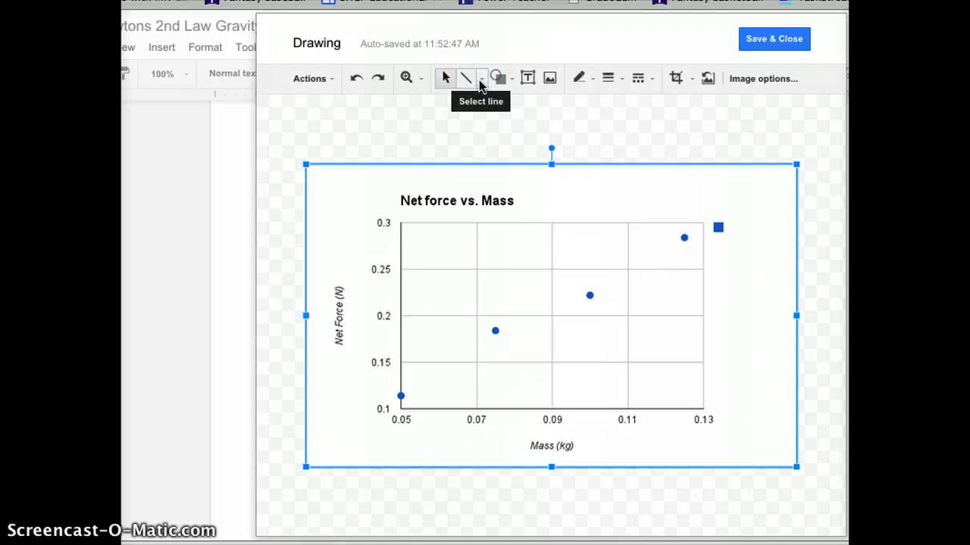
# Draw an arrow as the best-fit line from the chart's lowest data point up past its highest one, then save the drawing into the document
pyautogui.click(480, 79)
pyautogui.click(490, 128)
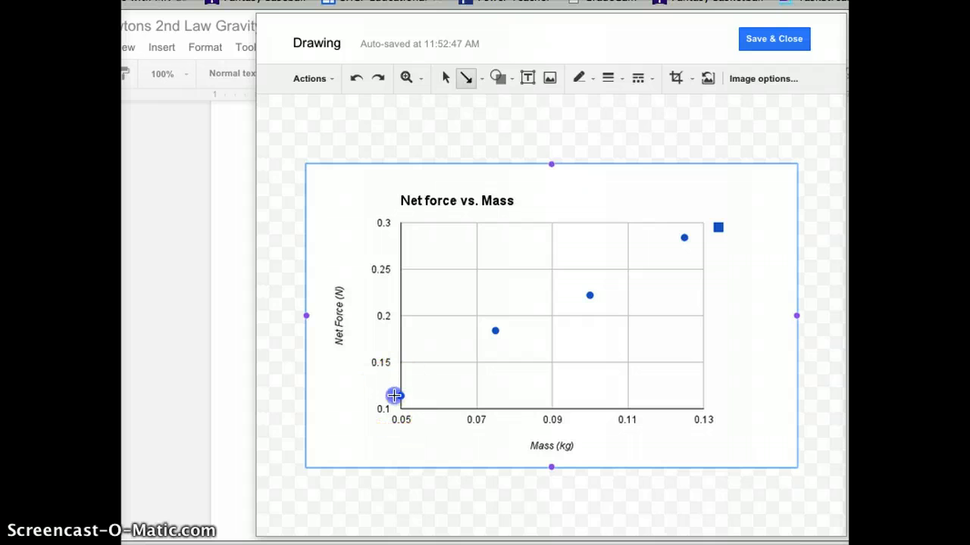
pyautogui.moveTo(394, 395); pyautogui.dragTo(703, 219)
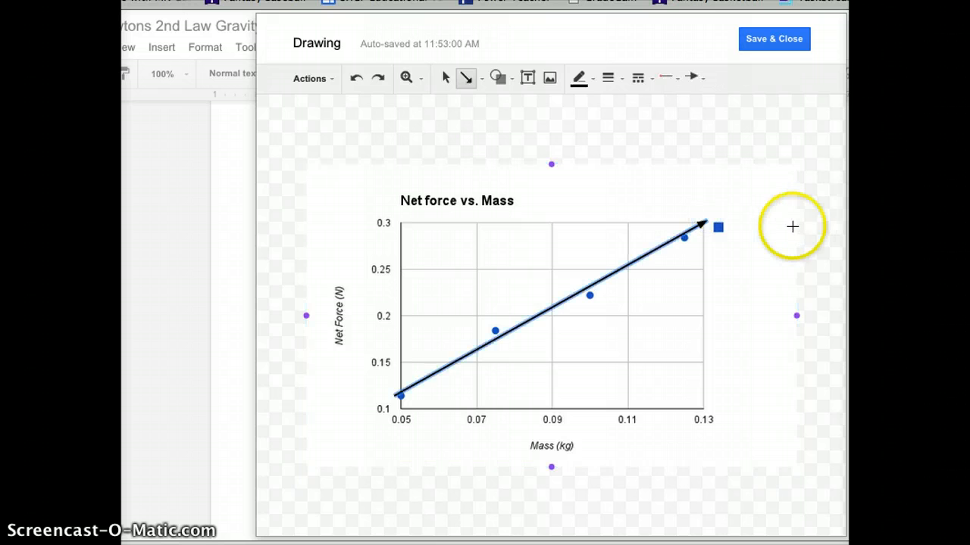
pyautogui.click(769, 39)
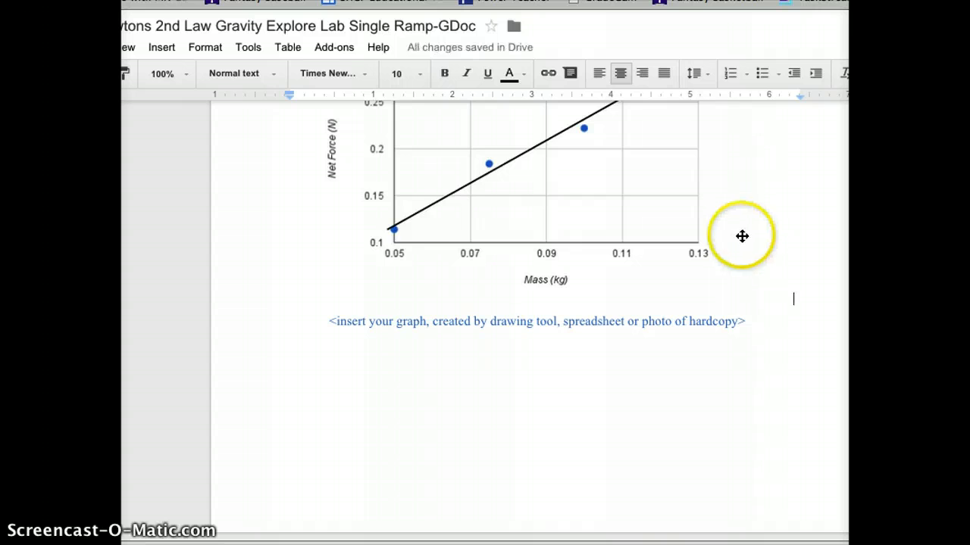
pyautogui.scroll(3, 742, 236)
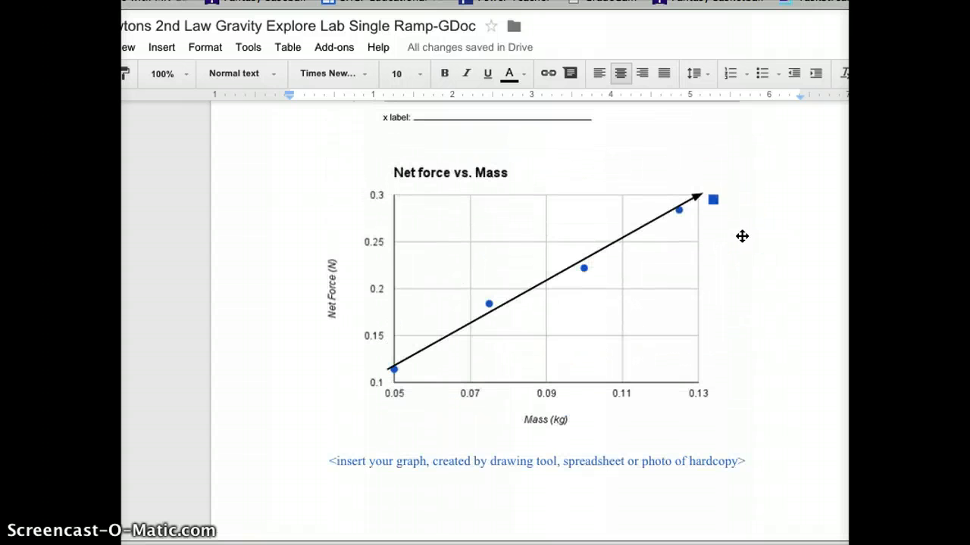